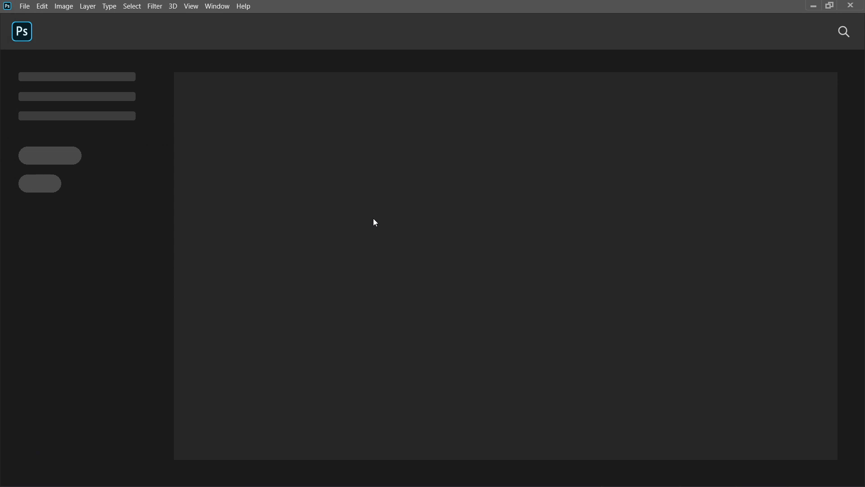
Create a new 3000 x 3000 px RGB document at 300 ppi with a white background
left_click(25, 6)
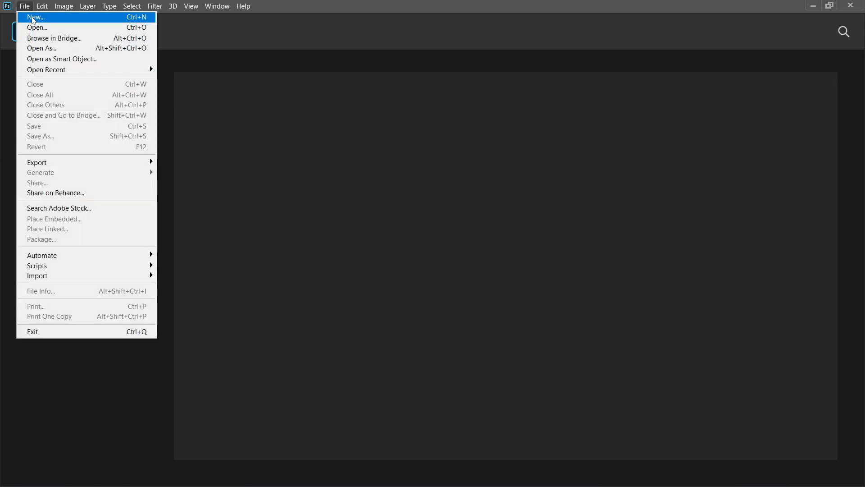
left_click(34, 17)
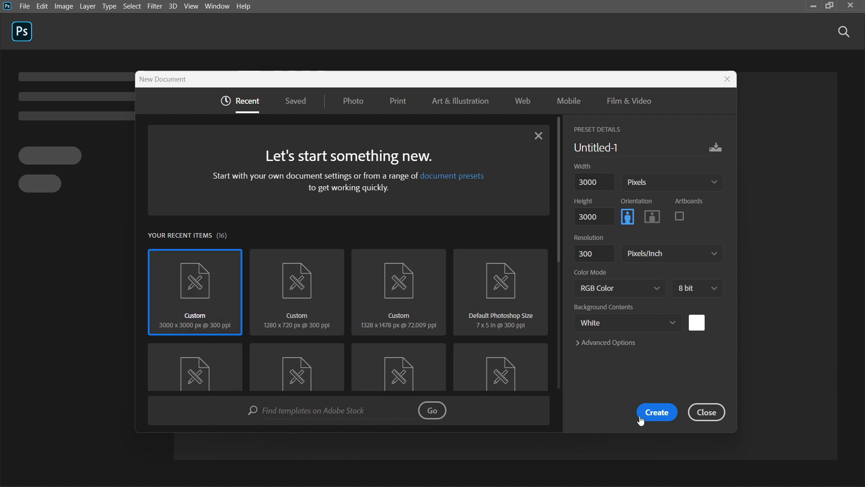
left_click(656, 411)
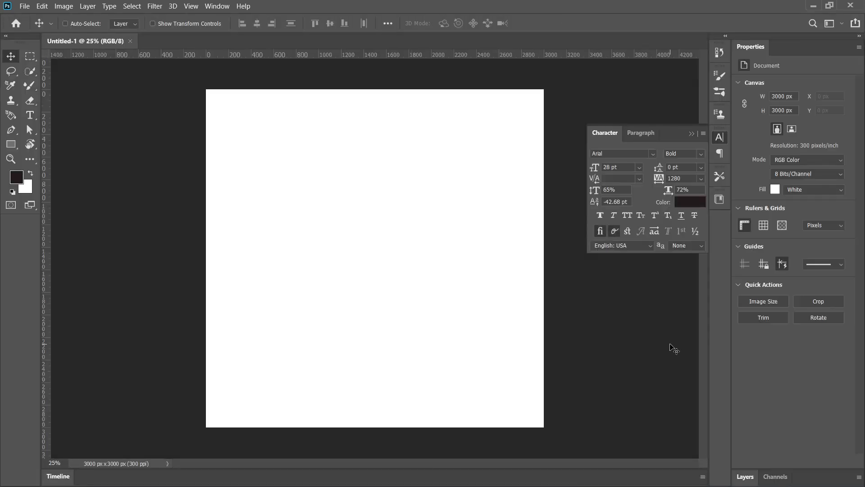
Add the capital letter J as a text layer on the lower part of the canvas in Georgia Bold
left_click(30, 115)
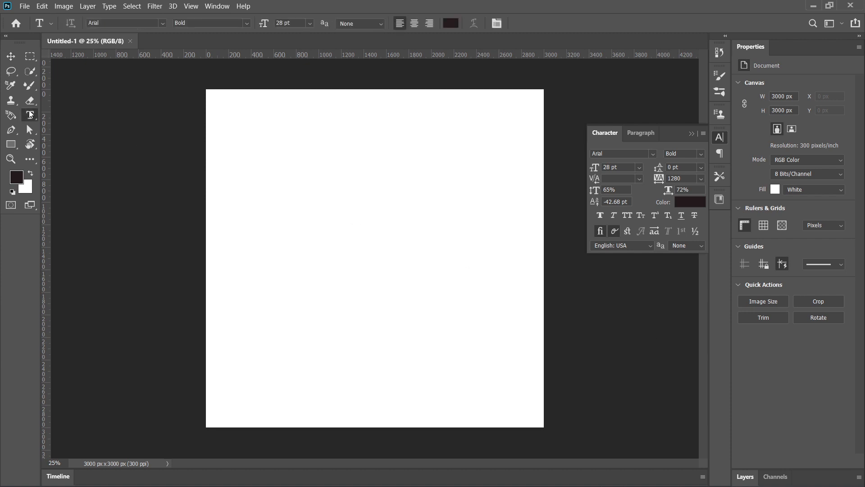
left_click(164, 23)
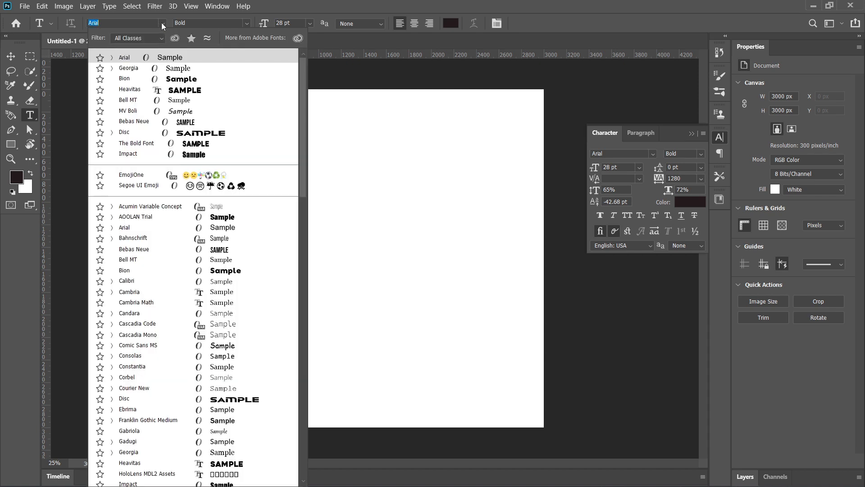
left_click(131, 69)
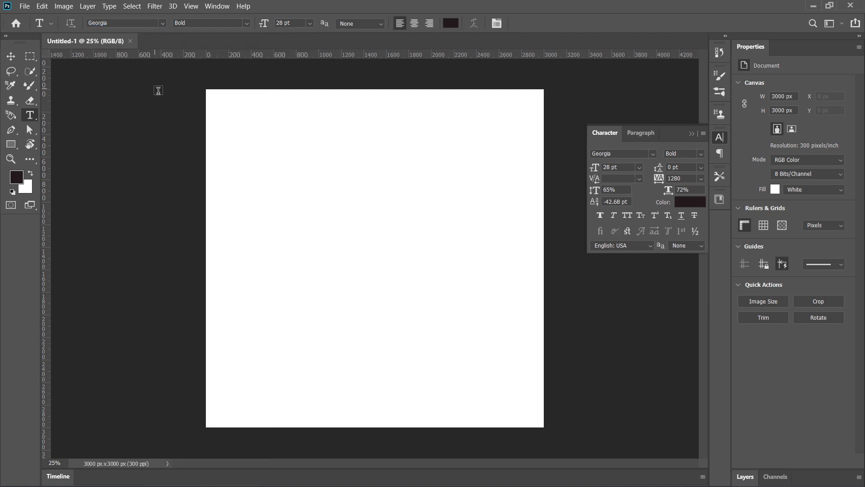
left_click(280, 344)
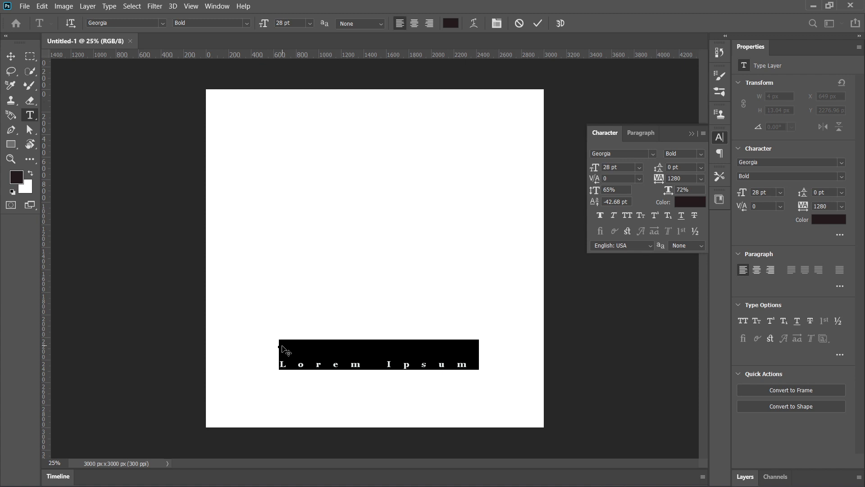
type("J")
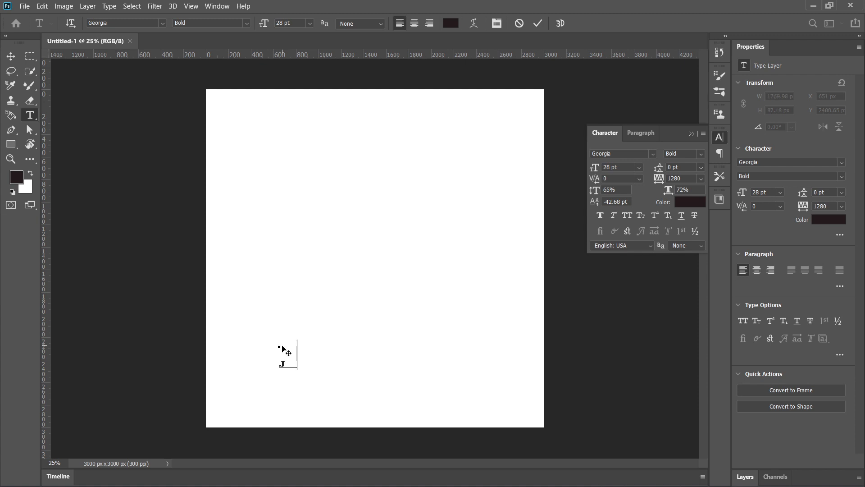
left_click(538, 23)
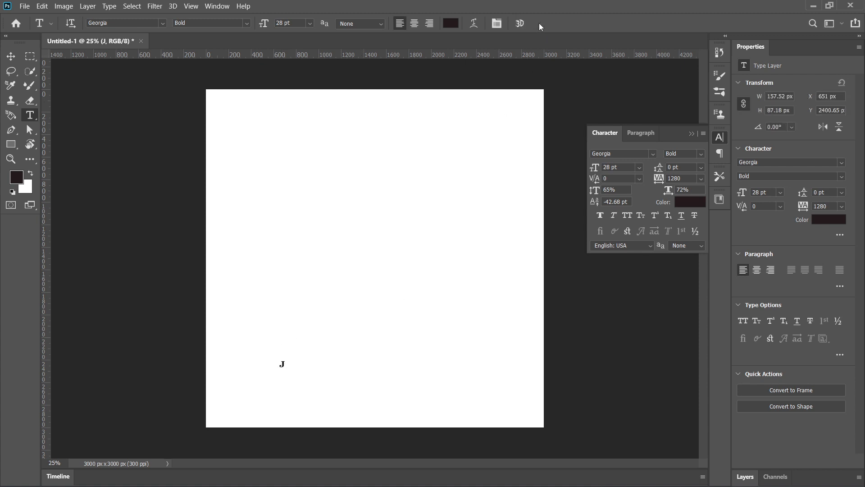
Enlarge the letter J to 1052 pt and move it to the middle of the canvas
left_click_drag(282, 24, 643, 31)
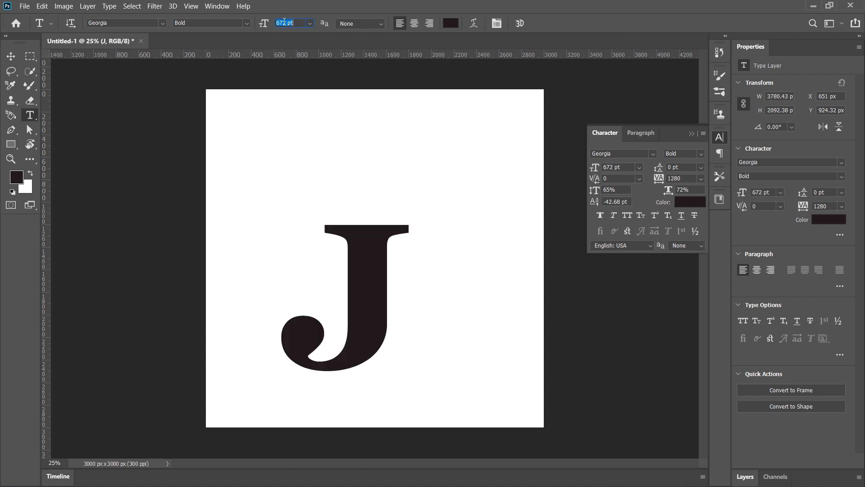
type("1052")
key("Return")
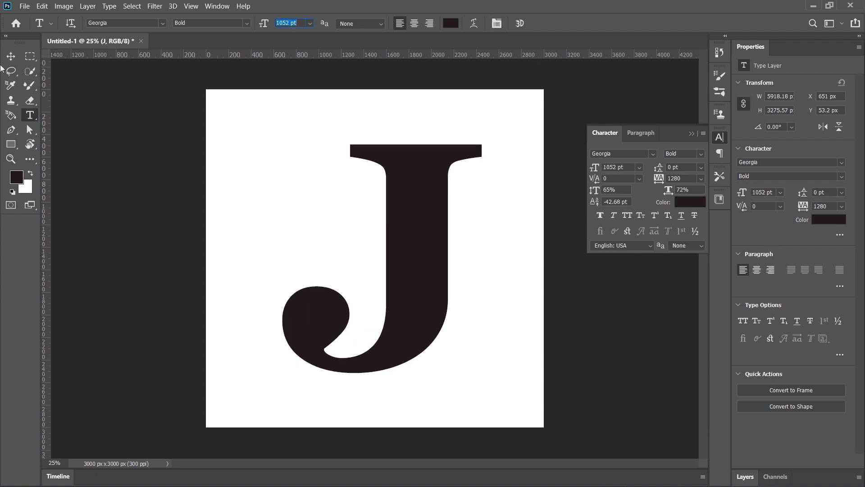
left_click(11, 56)
left_click_drag(408, 206, 389, 203)
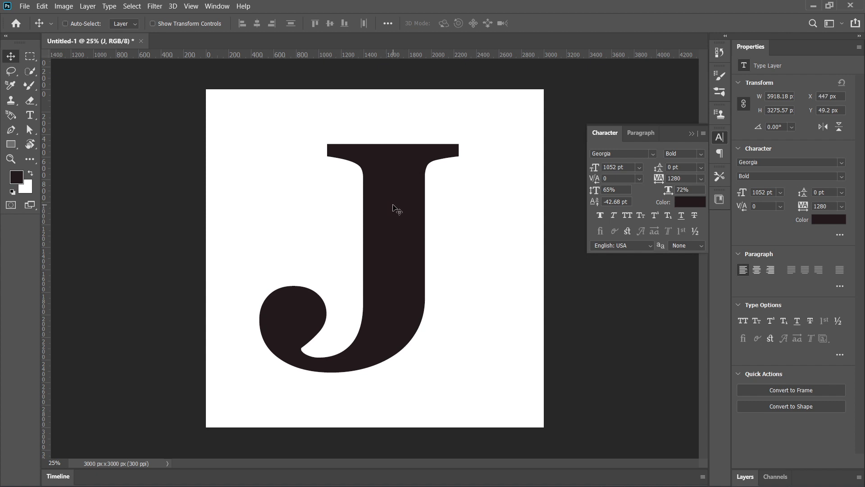
Place the photo of the man in a dark suit as an embedded image, scaled to about 10.14% over the J
left_click(24, 6)
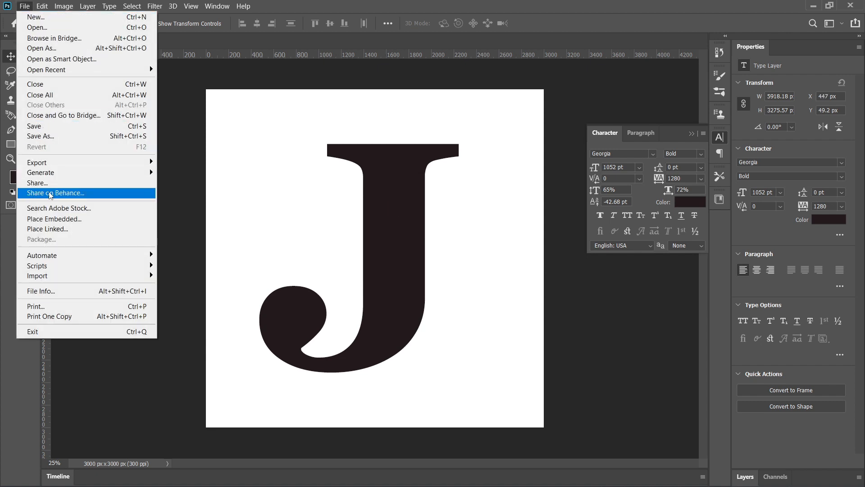
left_click(54, 220)
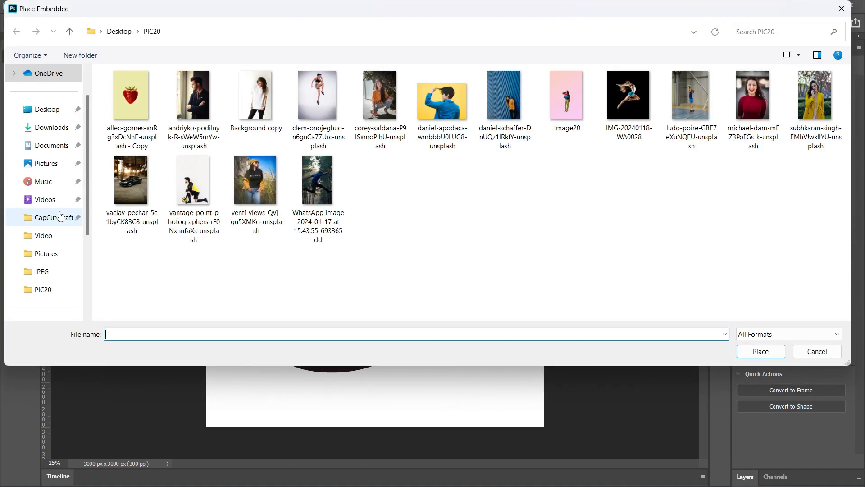
left_click(193, 103)
left_click(743, 355)
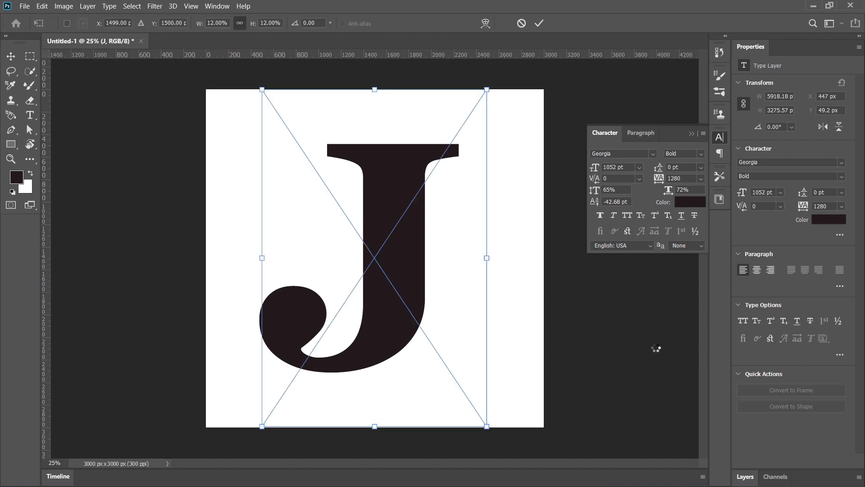
left_click_drag(485, 427, 416, 397)
left_click_drag(353, 323, 348, 321)
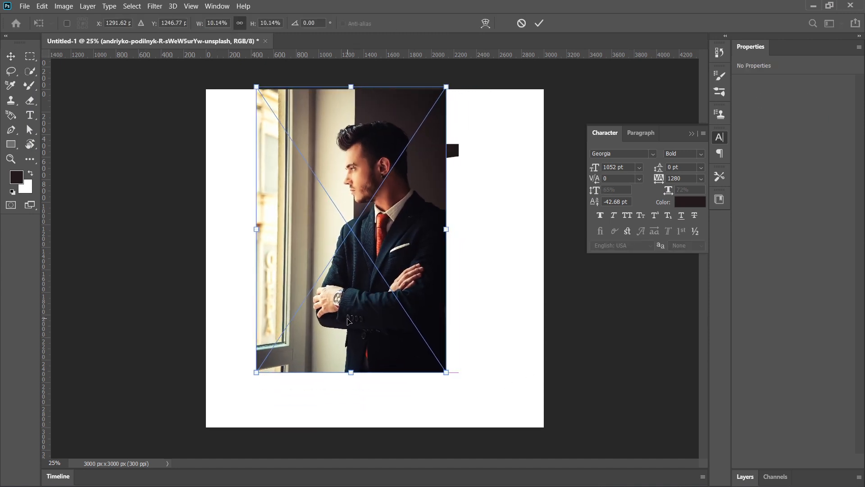
Lower the placed photo's opacity to 72%
left_click(745, 476)
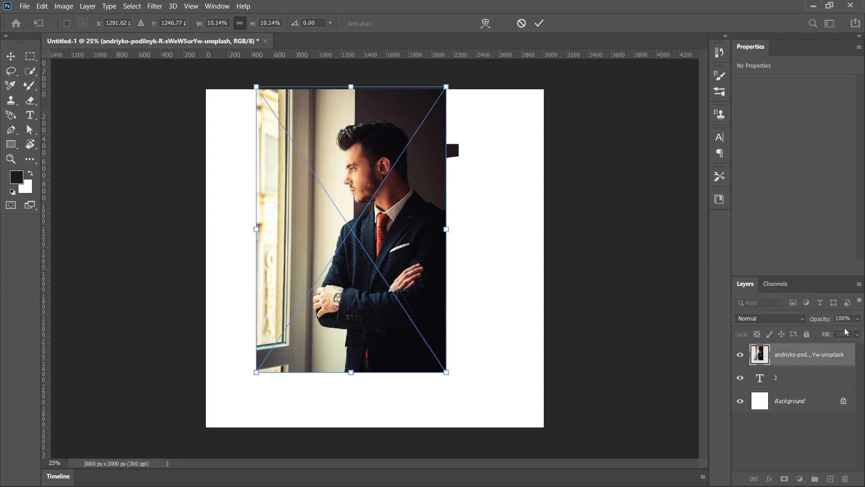
left_click(856, 320)
left_click_drag(857, 332, 842, 333)
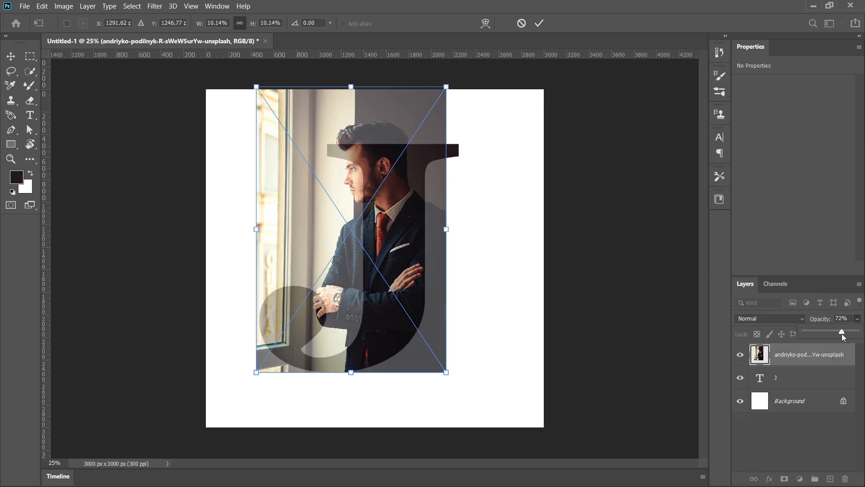
Fit the photo over the letter J at about 10.27% scale, commit the placement, and restore its opacity to 100%
left_click_drag(399, 252, 390, 278)
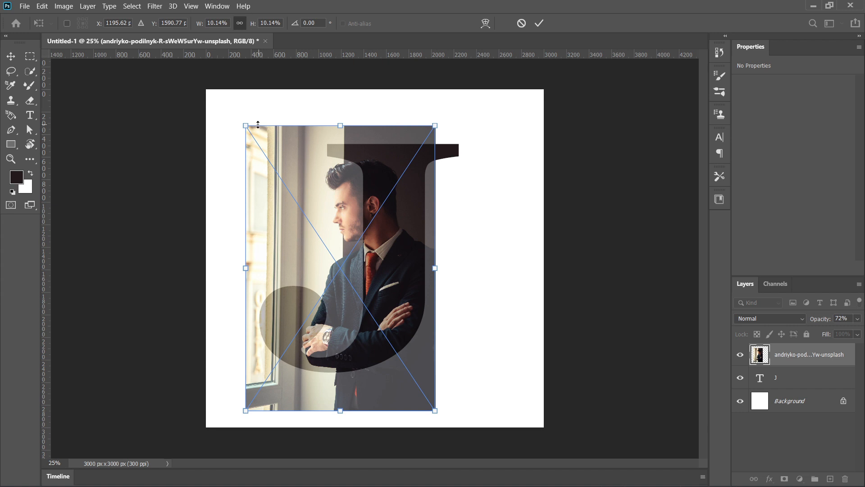
left_click_drag(246, 125, 244, 122)
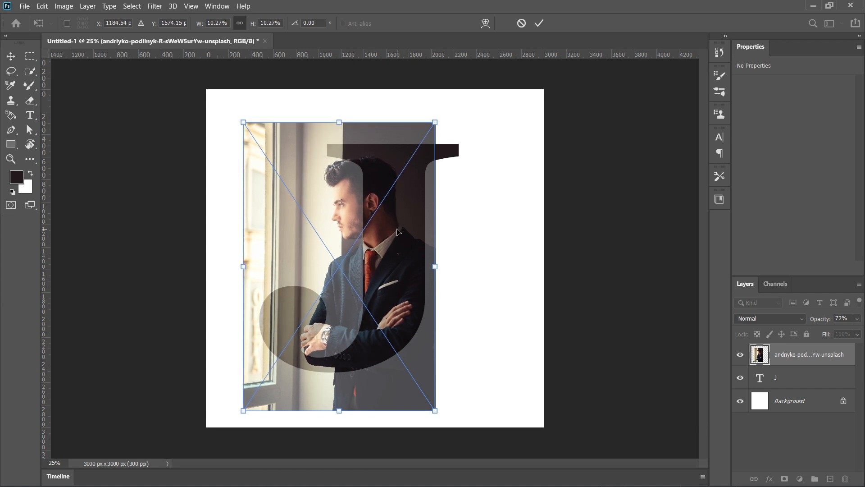
left_click_drag(398, 232, 398, 233)
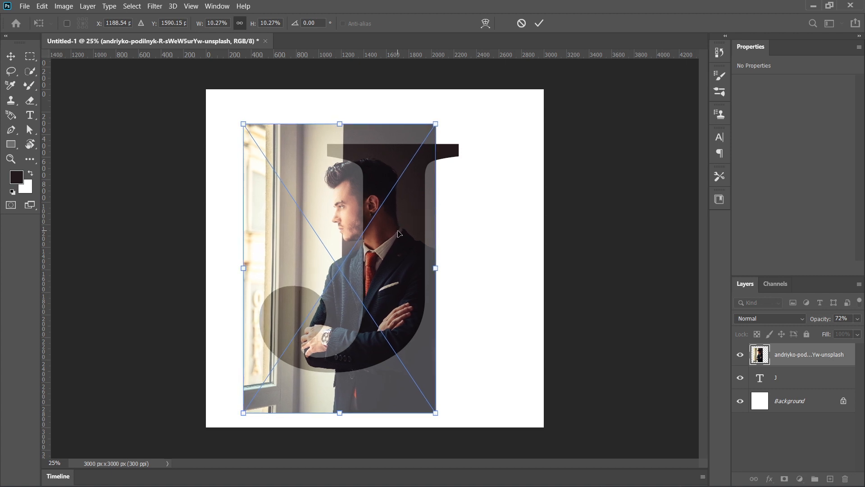
left_click(539, 24)
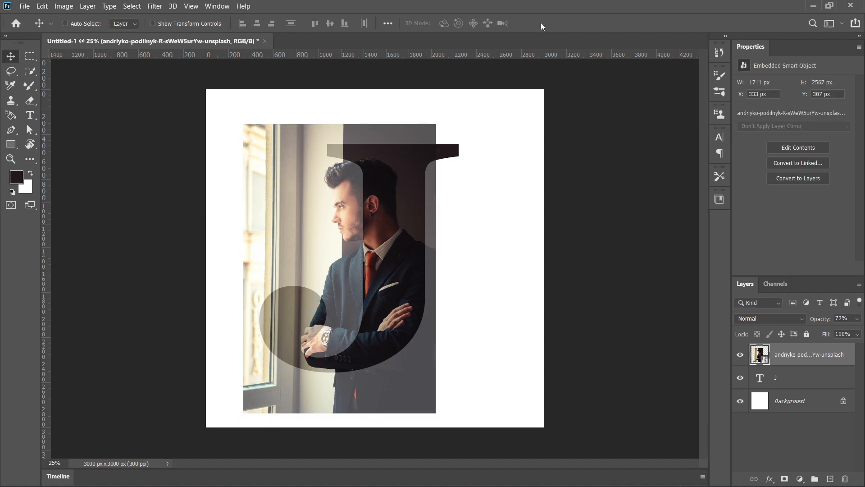
left_click(857, 319)
left_click_drag(841, 331, 856, 331)
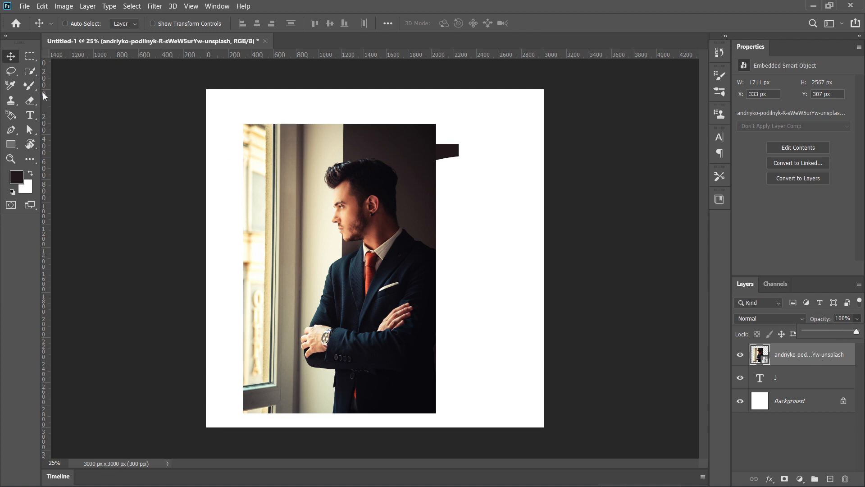
Mask the photo to the man using Select Subject, with the wall area beneath his chin subtracted from the selection
left_click(35, 71)
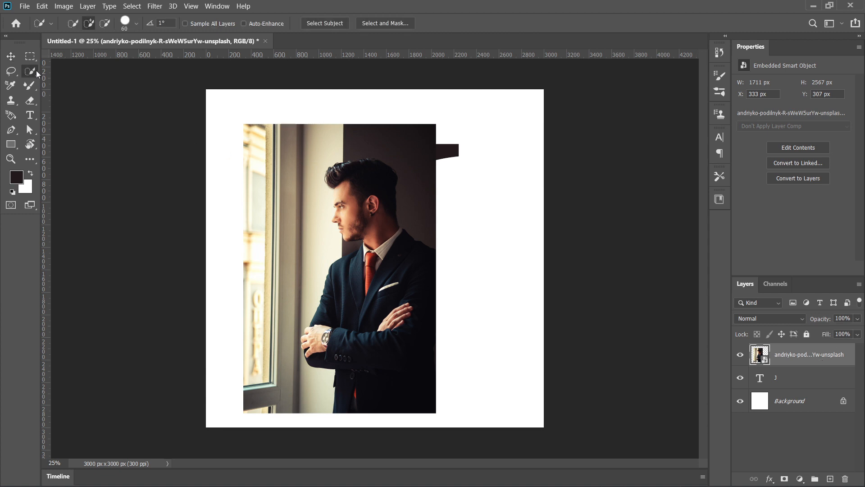
left_click(325, 24)
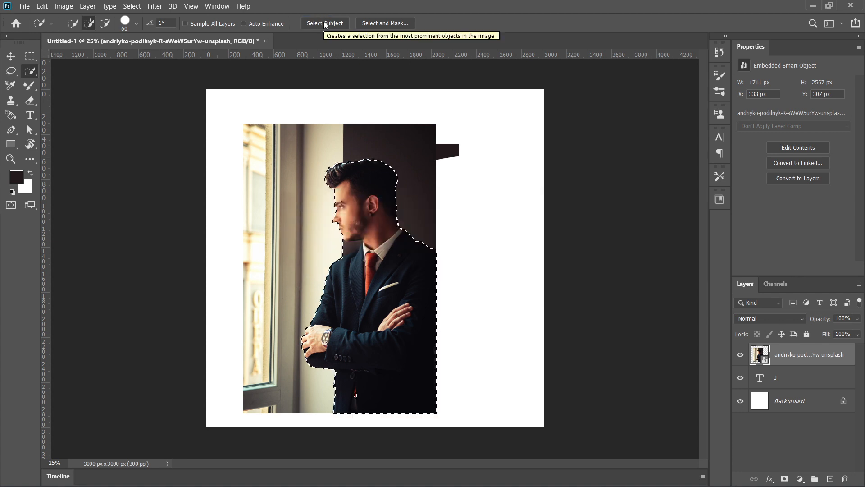
key("ctrl+plus")
key("ctrl+plus")
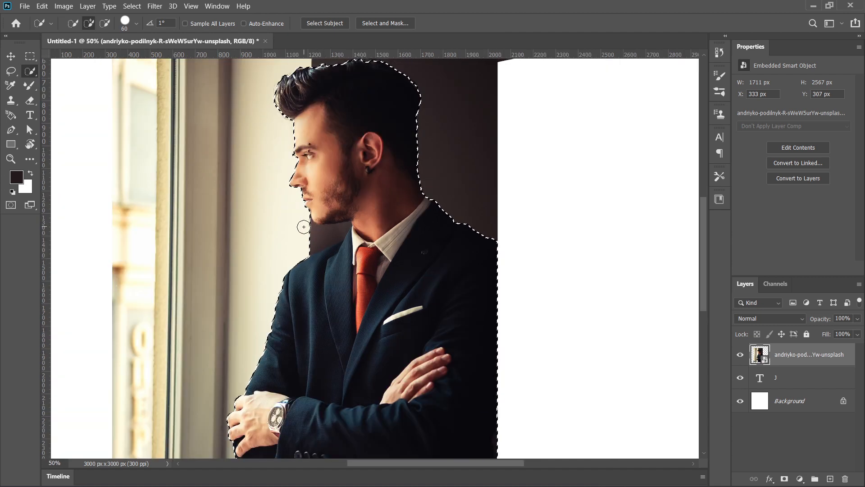
left_click(316, 227, "alt")
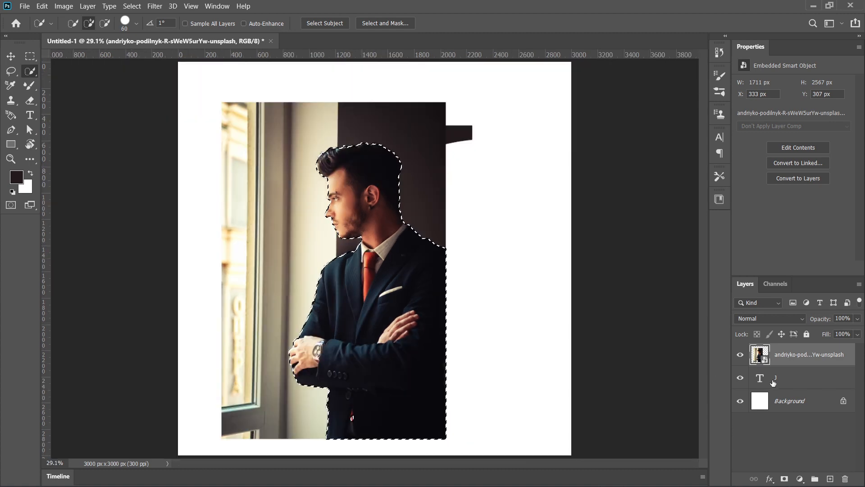
left_click(784, 479)
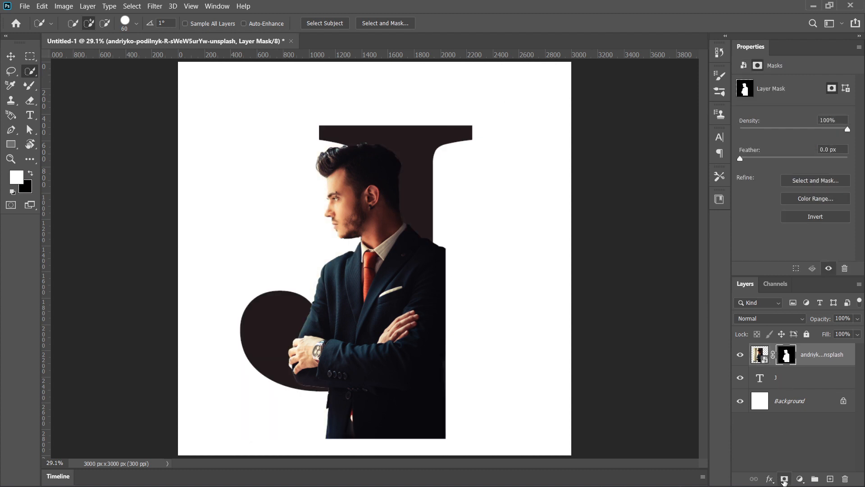
Duplicate the masked photo layer and hide the original
left_click_drag(823, 360, 836, 479)
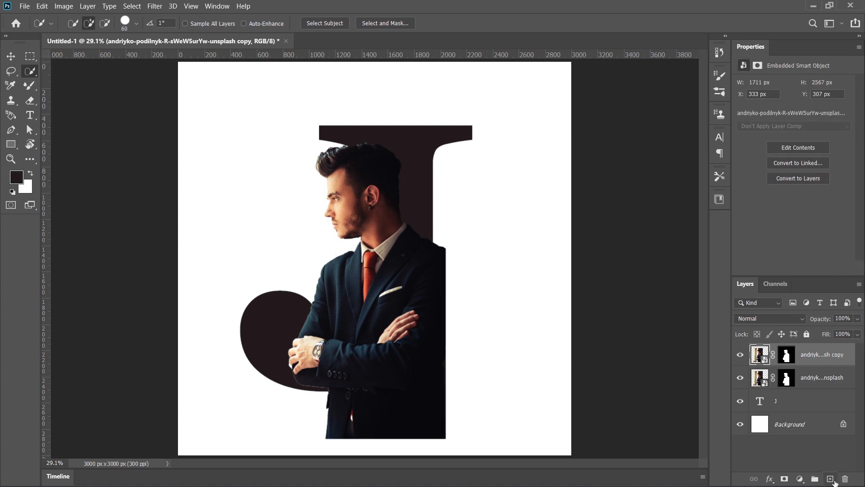
left_click(740, 377)
Replace the copied photo layer's mask with a new one made from the outline of the letter J
left_click(773, 356)
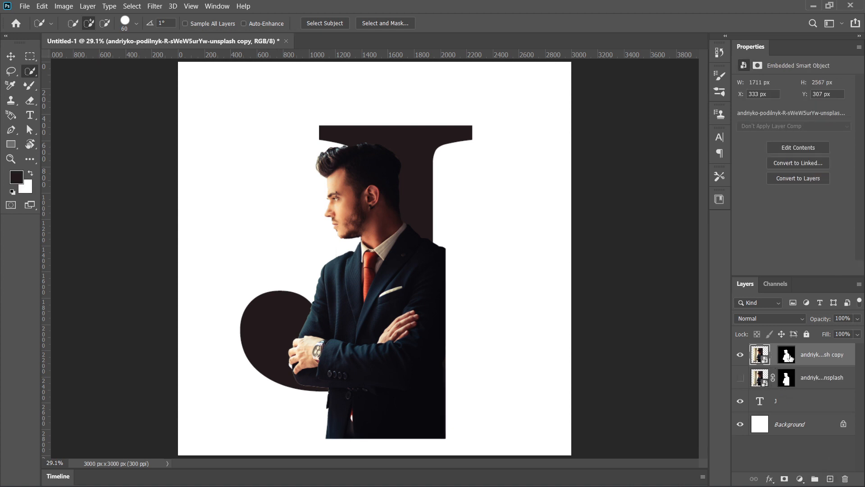
left_click_drag(789, 357, 845, 478)
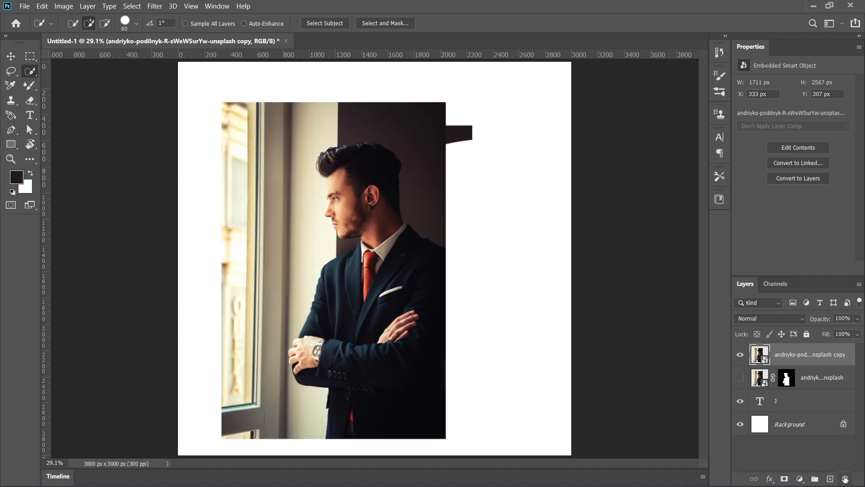
left_click(759, 402, "ctrl")
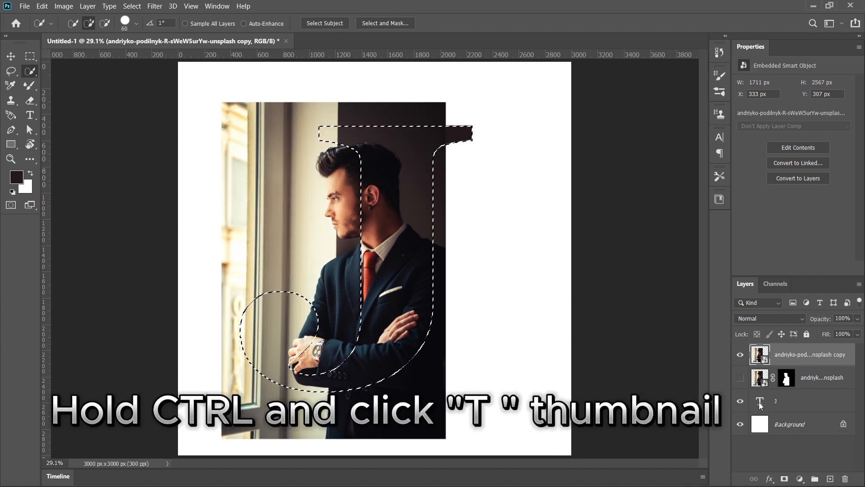
left_click(785, 479)
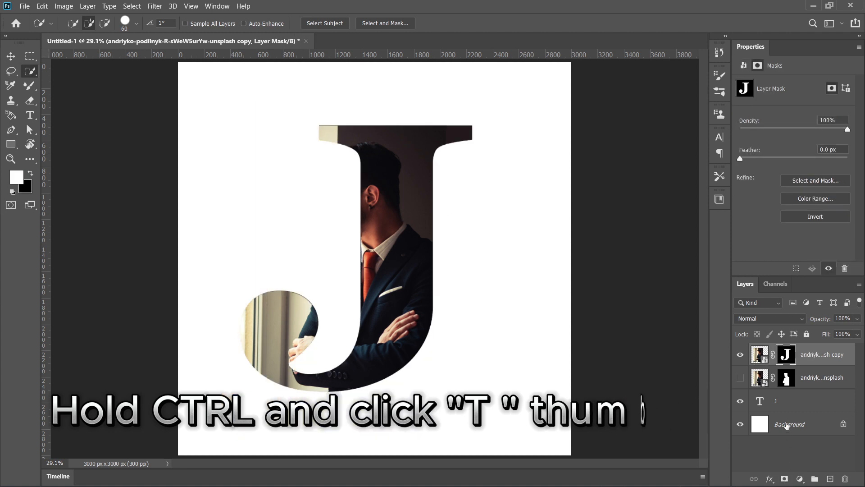
Load the man's outline from the hidden photo layer's mask, paint white over his head on the J mask, deselect, and hide the J text layer
left_click(787, 381, "ctrl")
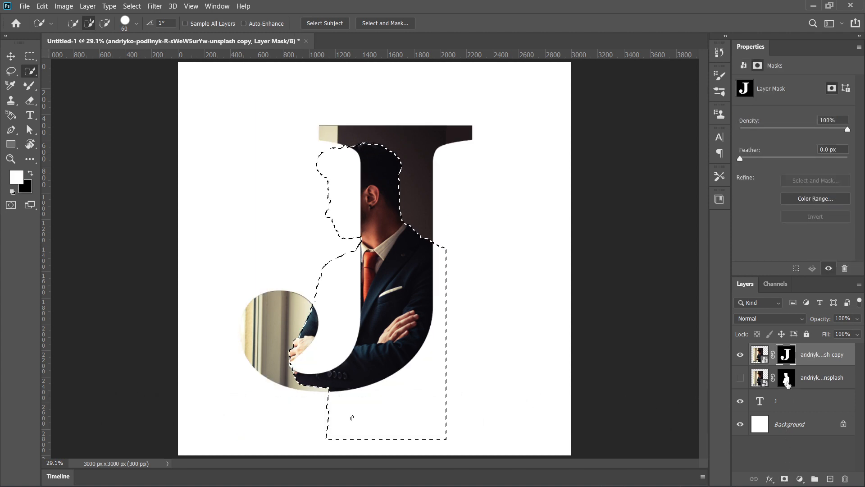
left_click(30, 85)
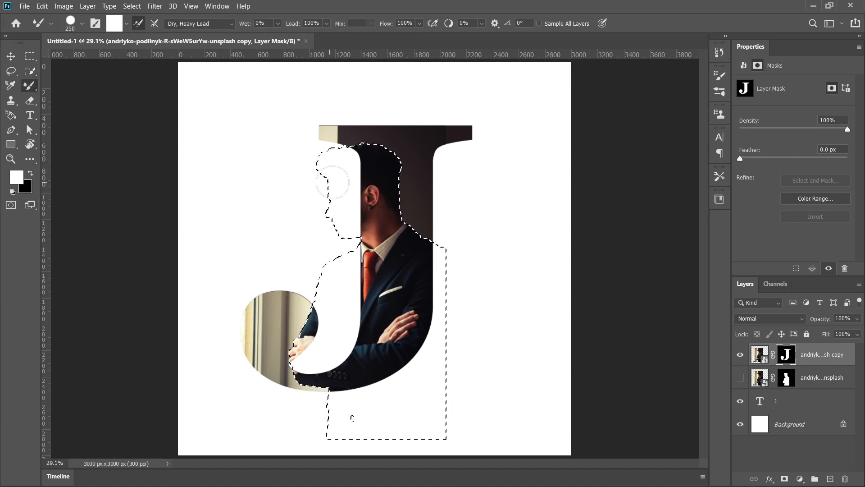
mouse_move(347, 162)
left_mouse_down()
mouse_move(329, 161)
mouse_move(348, 156)
mouse_move(333, 159)
mouse_move(334, 181)
mouse_move(339, 161)
mouse_move(317, 161)
mouse_move(356, 188)
mouse_move(354, 223)
mouse_move(335, 213)
mouse_move(329, 194)
mouse_move(335, 224)
mouse_move(422, 225)
left_mouse_up()
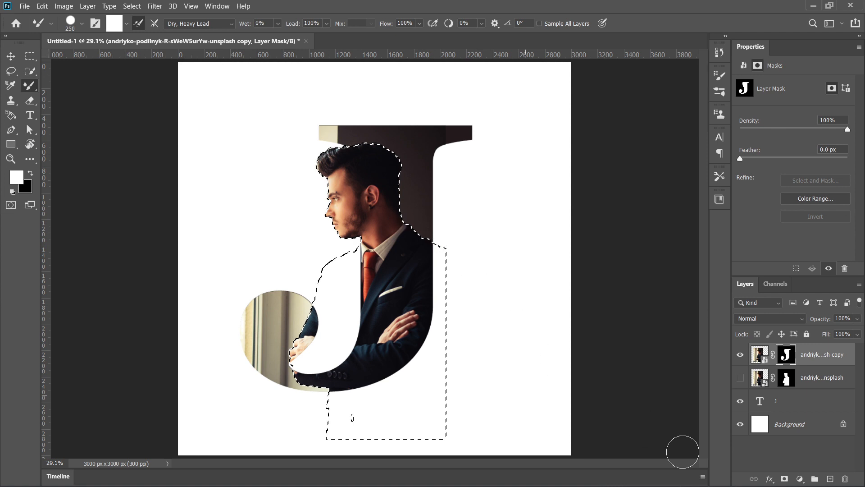
key("ctrl+d")
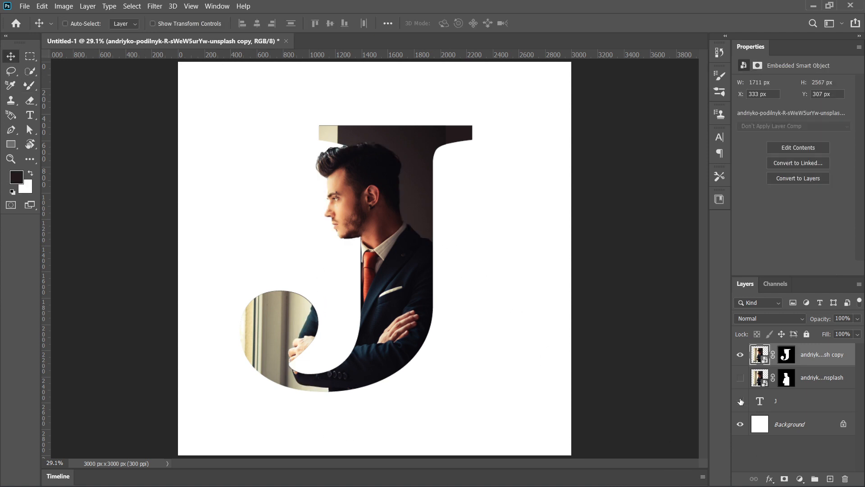
left_click(740, 401)
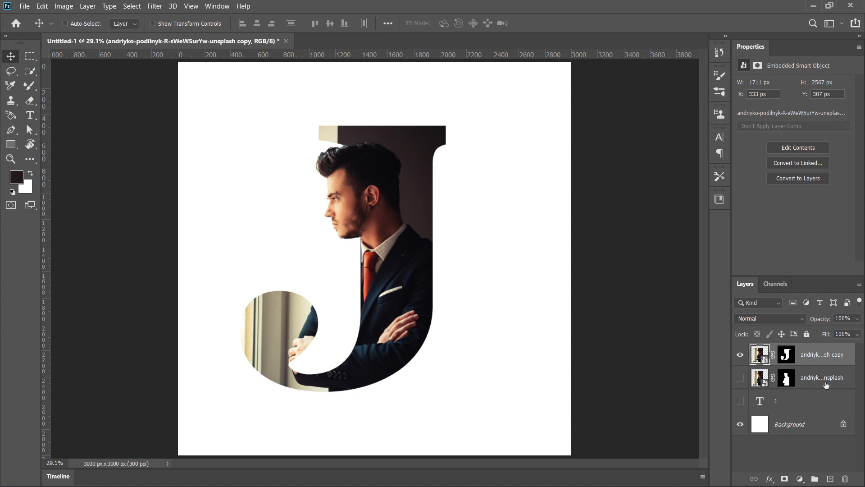
Add the text "LETTER" in Georgia Bold at 10 pt on a new layer above the letter J
left_click(830, 478)
left_click(30, 115)
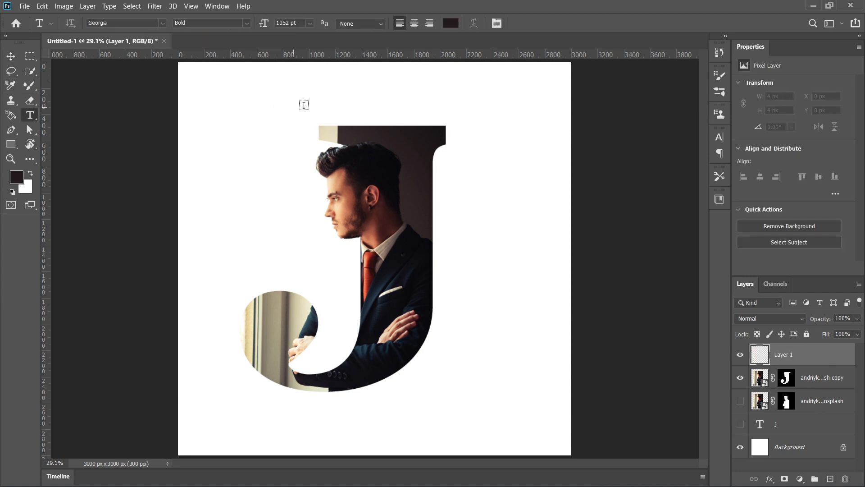
left_click_drag(291, 23, 235, 24)
type("10")
left_click(343, 83)
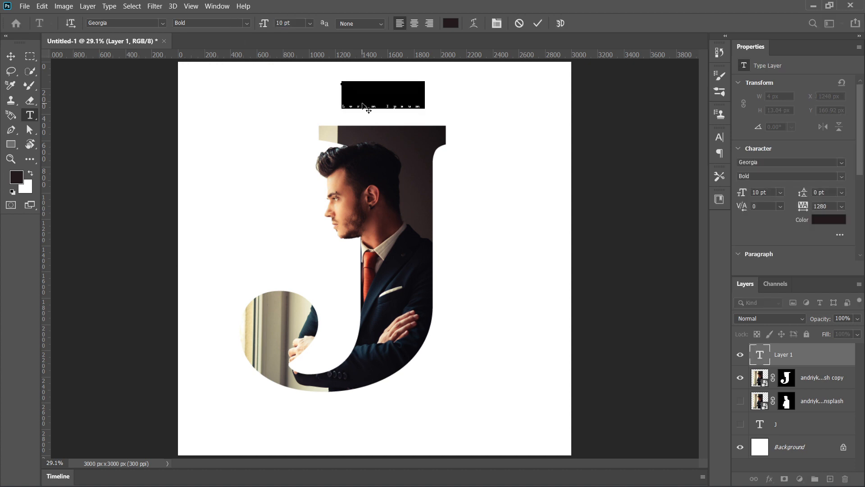
type("LB")
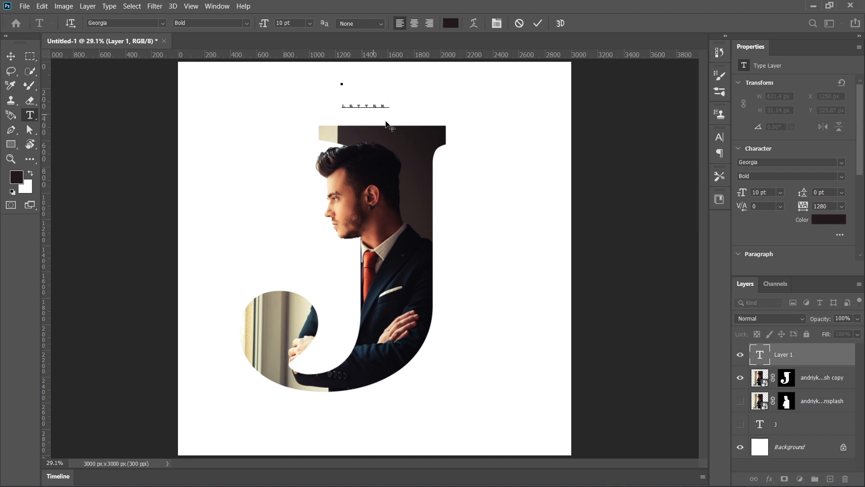
left_click(538, 24)
Set the LETTER text to 21 pt with 2120 tracking and reposition it above the J at about X 1135 px, Y 266 px
left_click(719, 138)
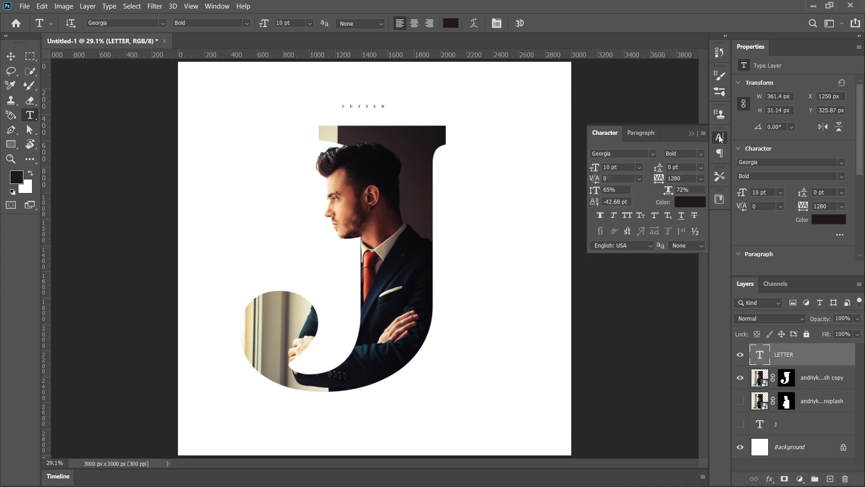
left_click_drag(610, 168, 615, 168)
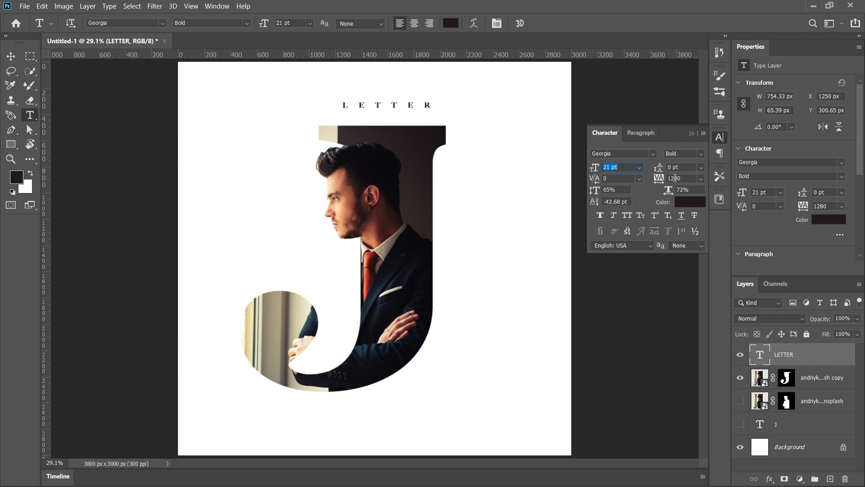
left_click_drag(674, 179, 684, 180)
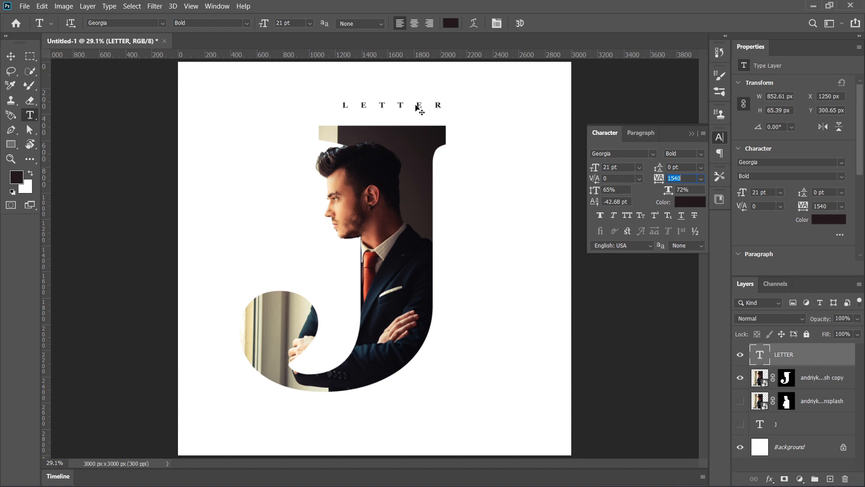
left_click_drag(416, 107, 399, 104)
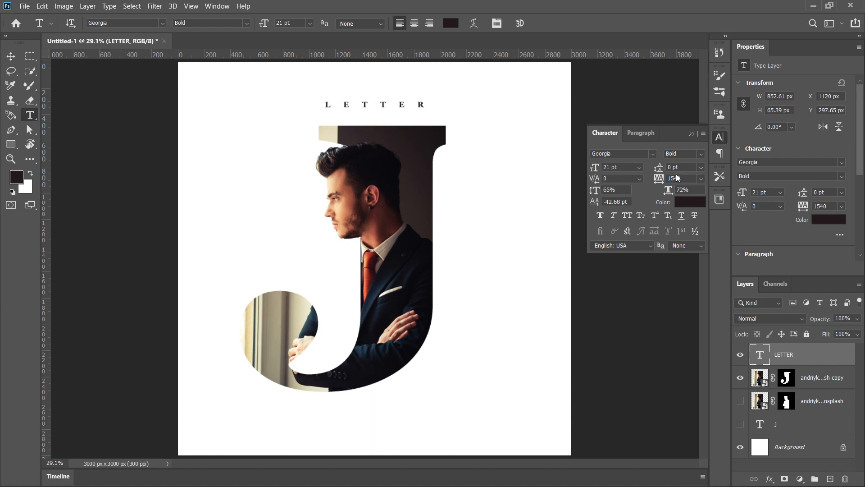
left_click_drag(675, 179, 692, 179)
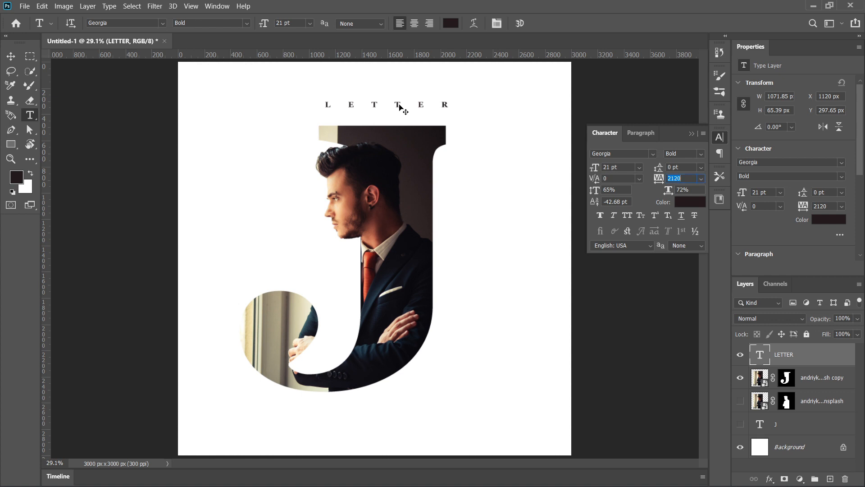
left_click_drag(399, 104, 396, 103)
left_click_drag(395, 105, 396, 101)
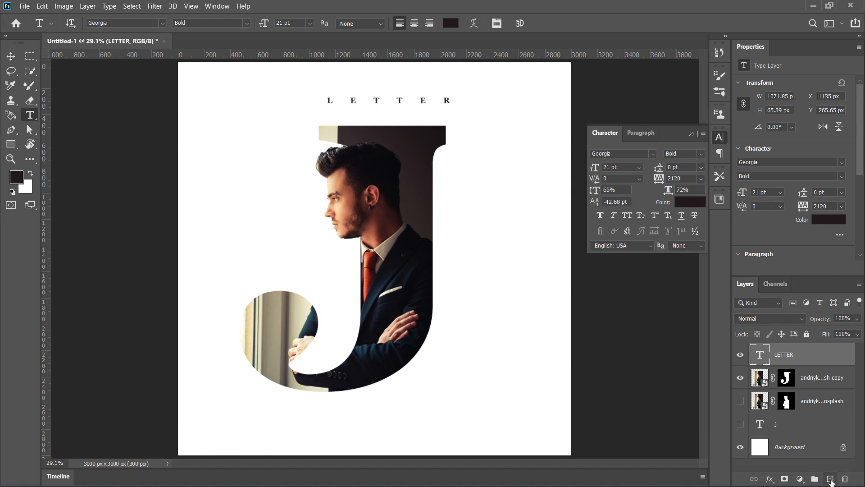
Add the text "PORTRAIT" at 21 pt with 2120 tracking on a new layer below the letter J
left_click(830, 479)
left_click(286, 422)
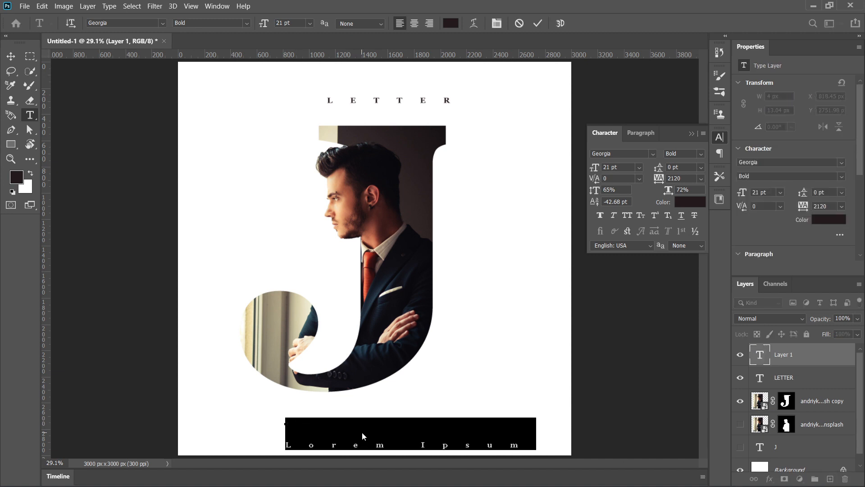
type("PORTRAIT")
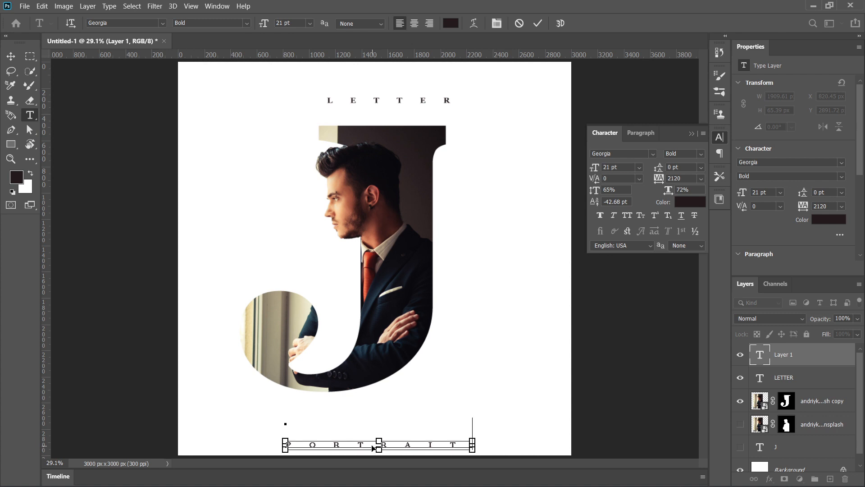
Commit the PORTRAIT text and position it beneath the J at about X 768 px, Y 2669 px
left_click_drag(375, 445, 362, 427)
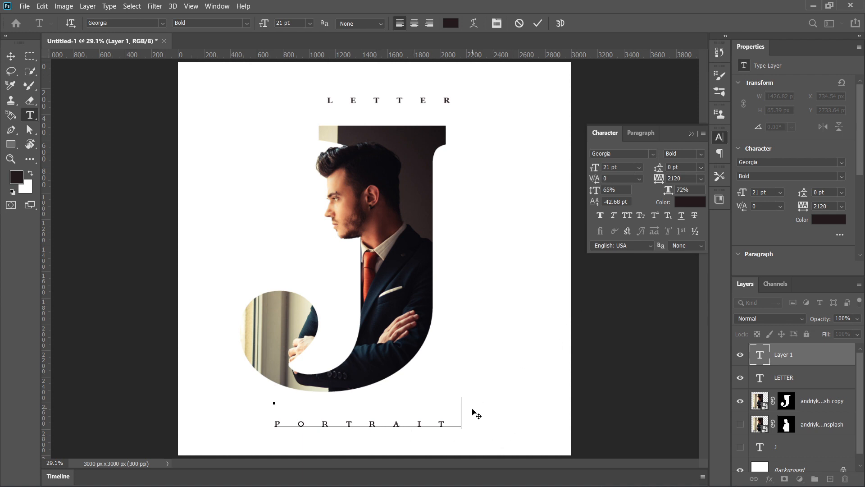
left_click(370, 424)
key("ctrl")
mouse_move(376, 425)
left_mouse_down()
mouse_move(371, 412)
mouse_move(364, 419)
left_mouse_up()
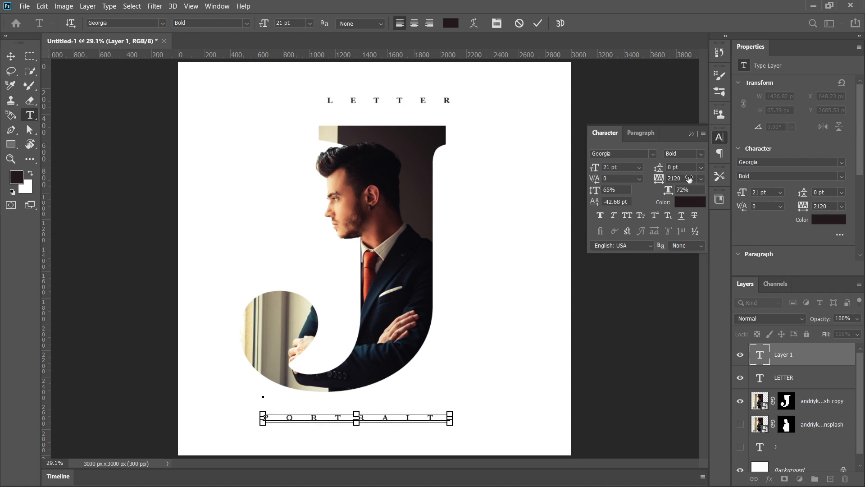
left_click_drag(687, 179, 679, 182)
left_click(520, 23)
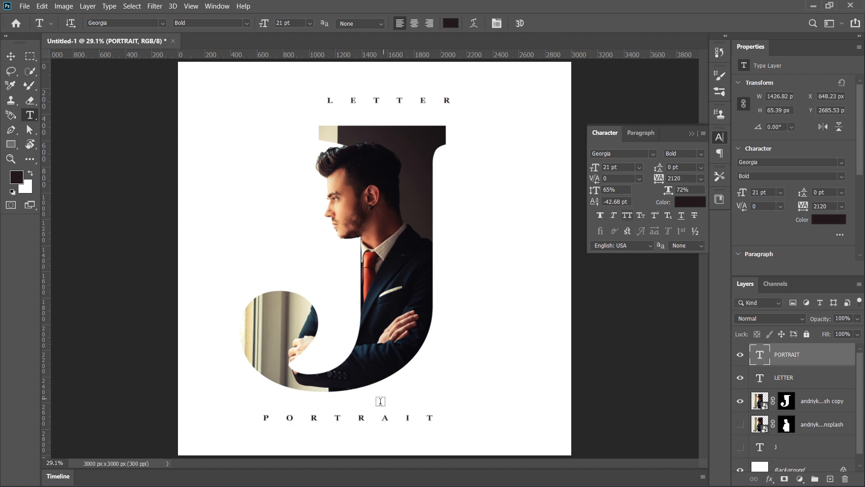
left_click_drag(363, 421, 378, 418)
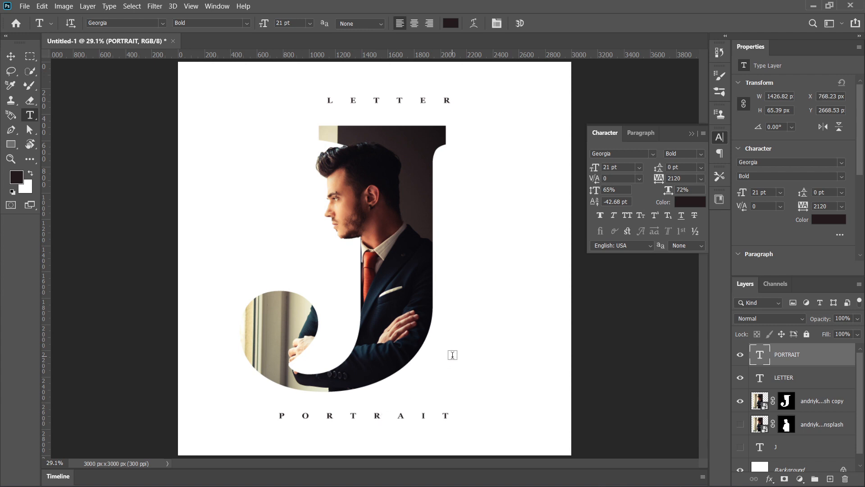